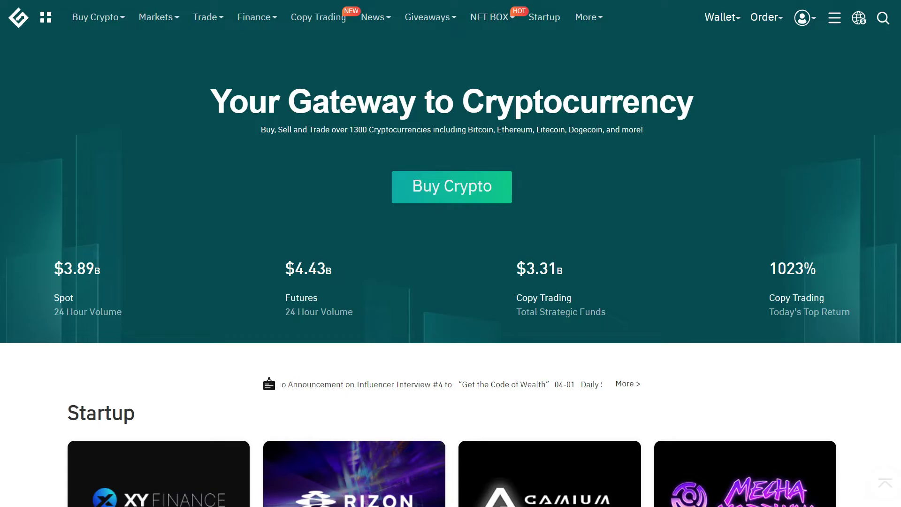
- Reveal the Wallet dropdown in Gate.io's top bar
mouse_move(43, 22)
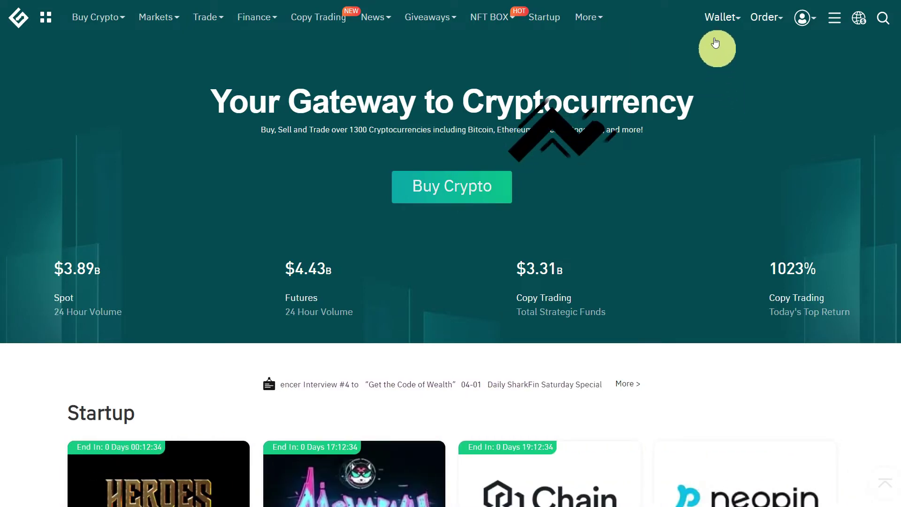
- Open Gate.io's Deposit page, browse the coin list and search it for 'bitcoieth'
mouse_move(722, 21)
left_click(670, 84)
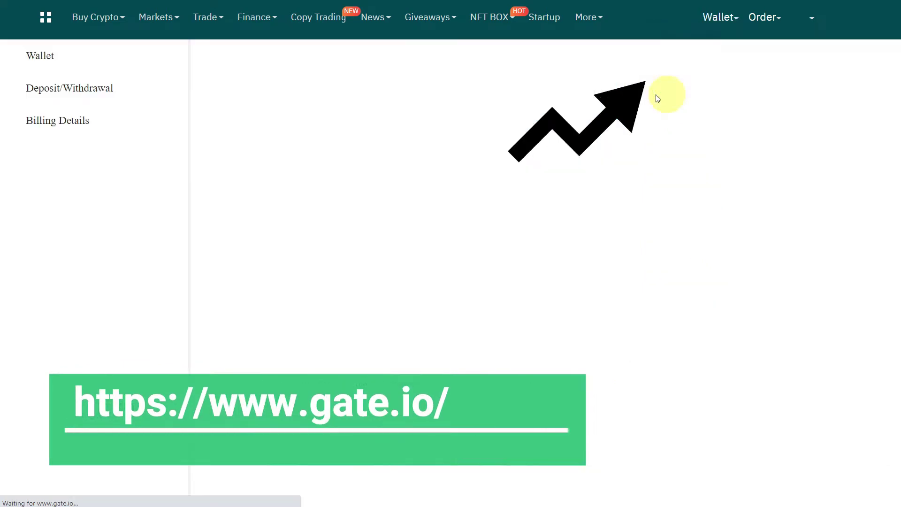
left_click(275, 207)
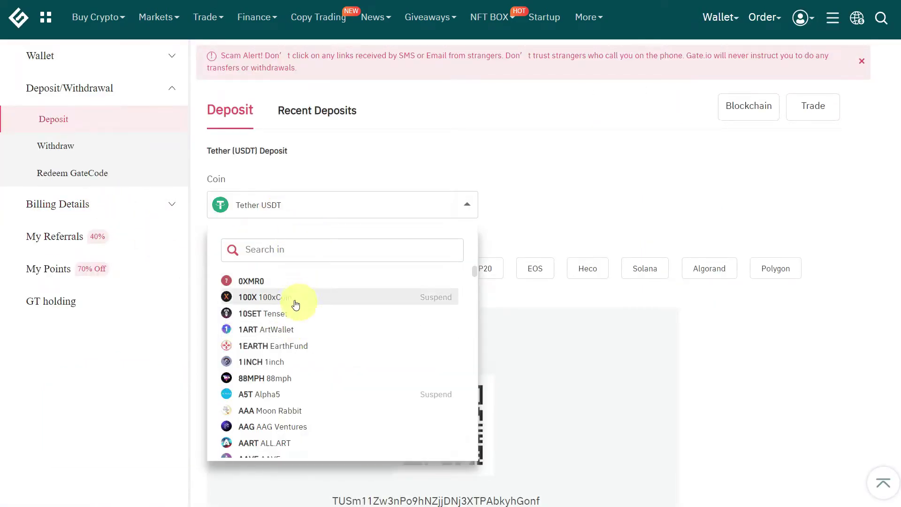
scroll(291, 325, "down", 2)
scroll(291, 325, "down", 8)
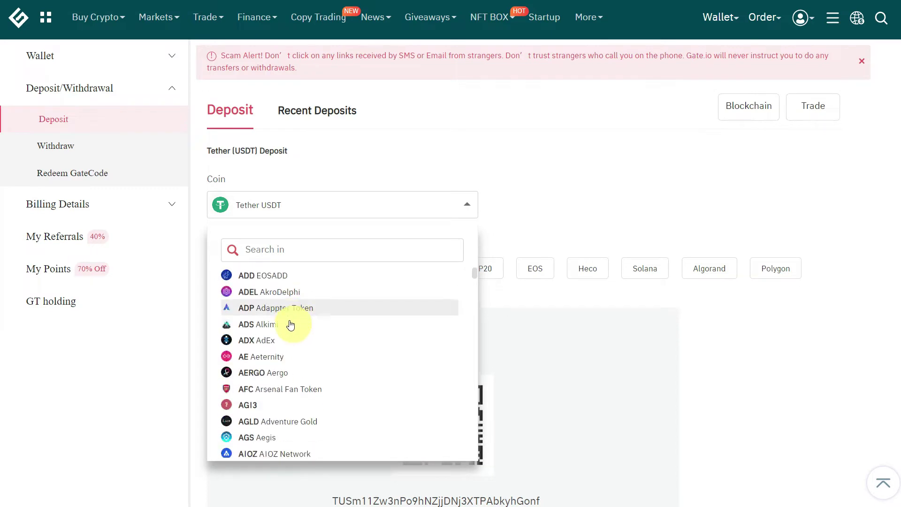
left_click(280, 248)
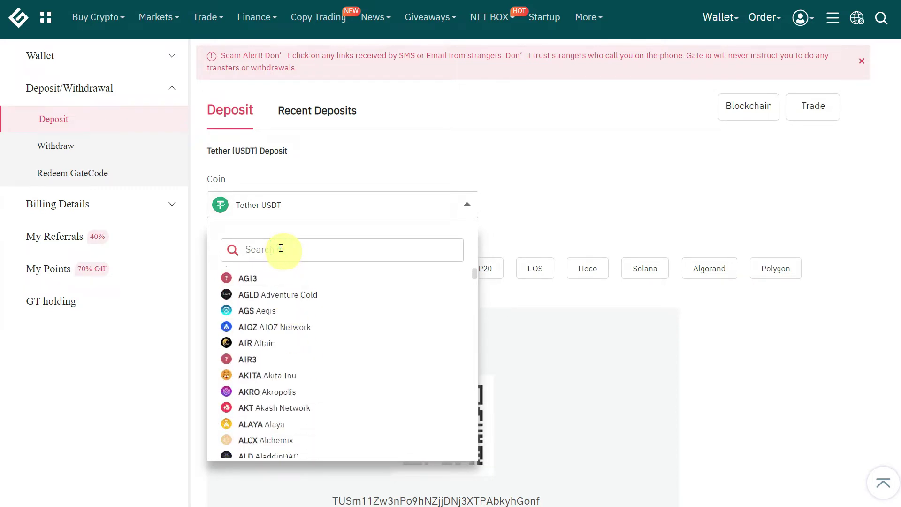
type("bit")
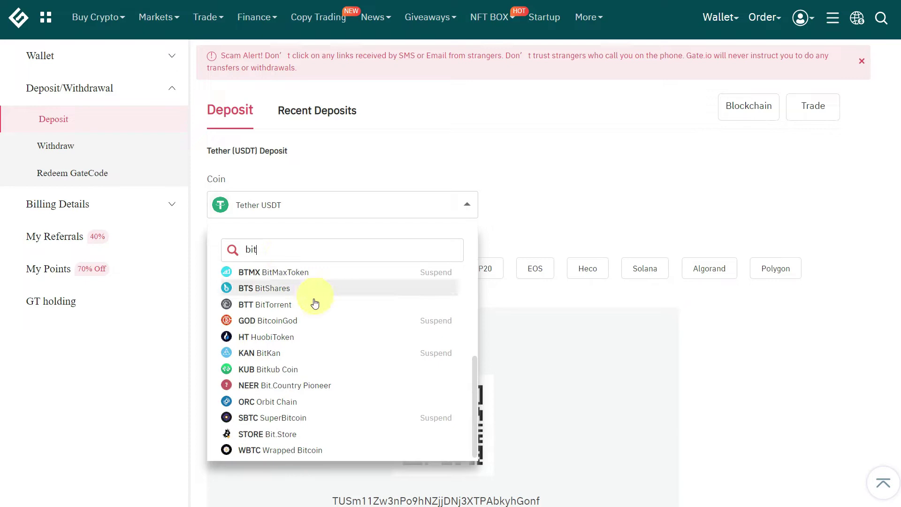
type("co")
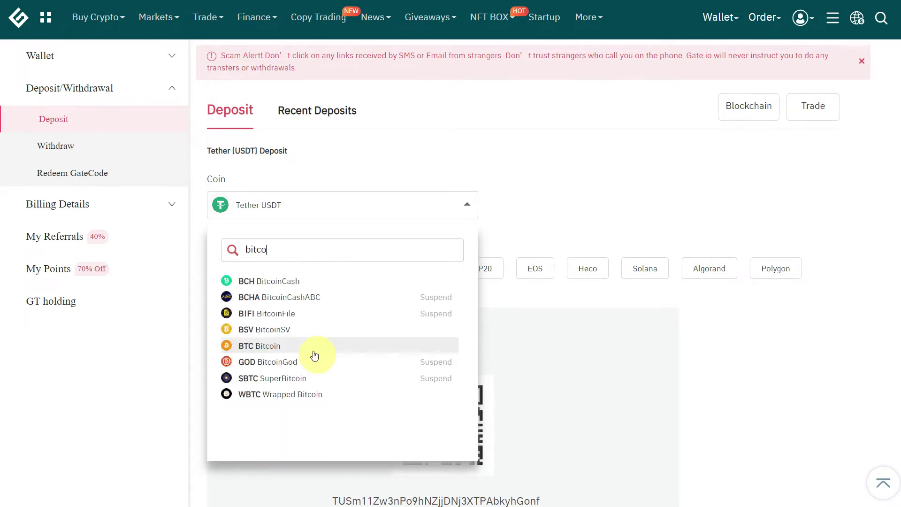
type("i")
type("eth")
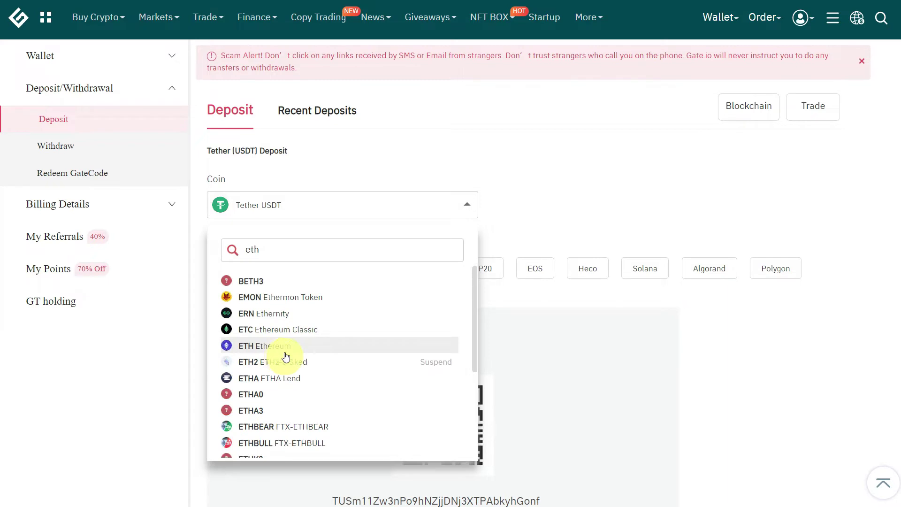
- Reopen and close the deposit coin list a few times, keeping Tether USDT selected
left_click(201, 250)
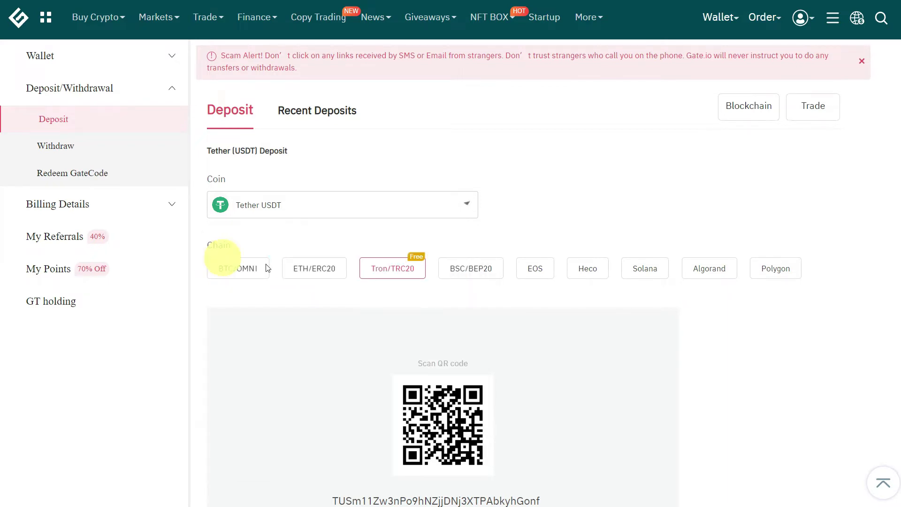
left_click(358, 202)
left_click(554, 184)
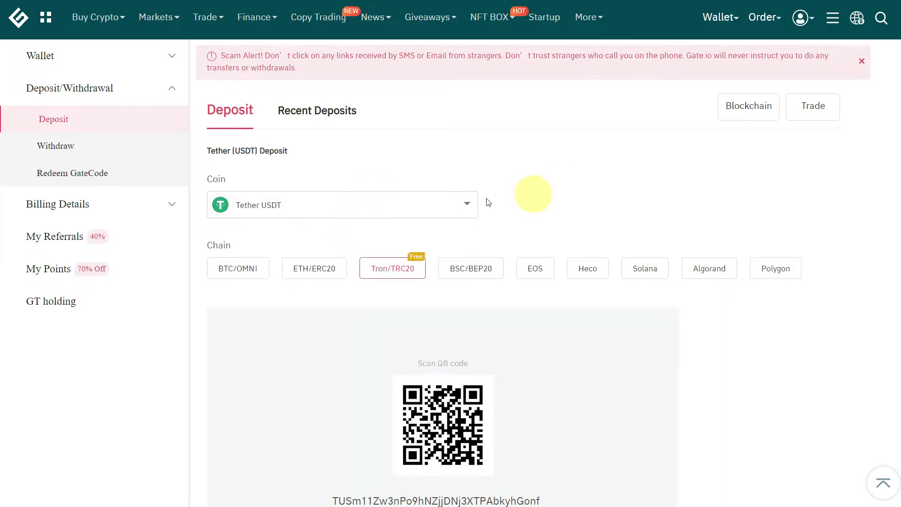
left_click(302, 215)
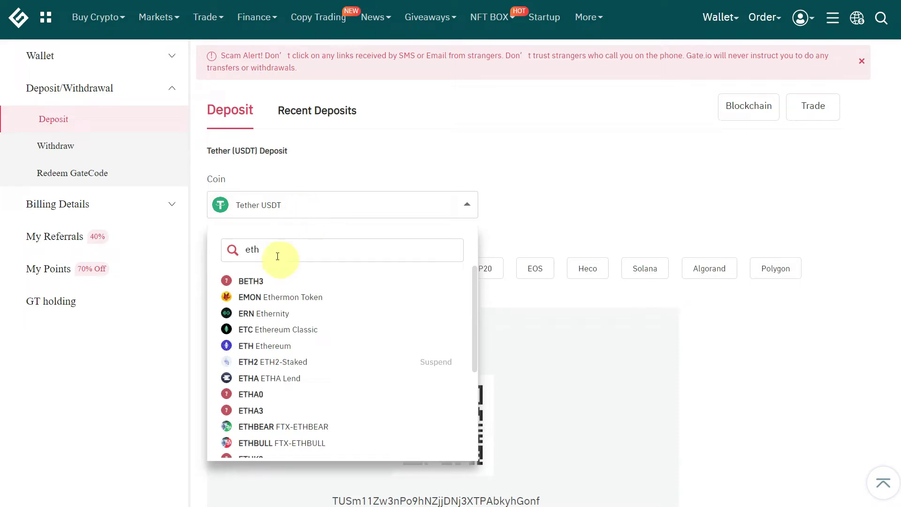
left_click(426, 252)
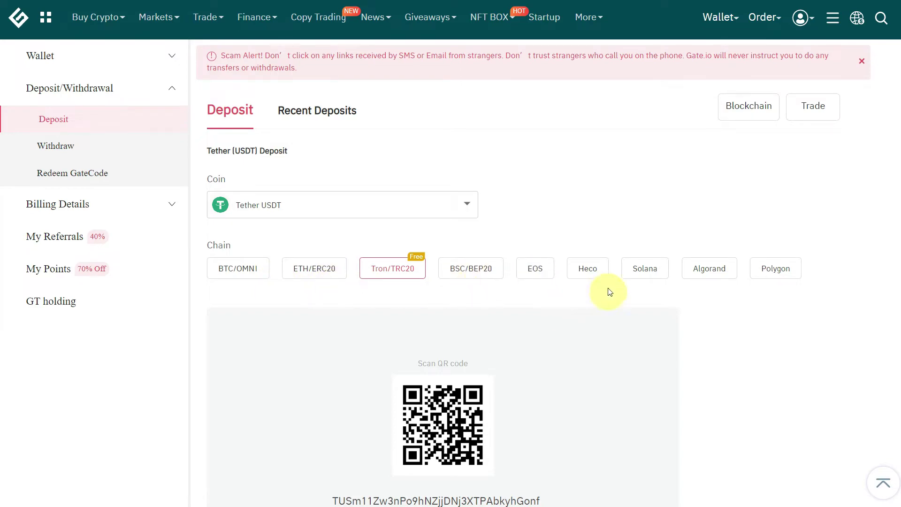
- Copy the Tron/TRC20 USDT address, briefly try BSC/BEP20, then return to Tron/TRC20
scroll(751, 308, "down", 4)
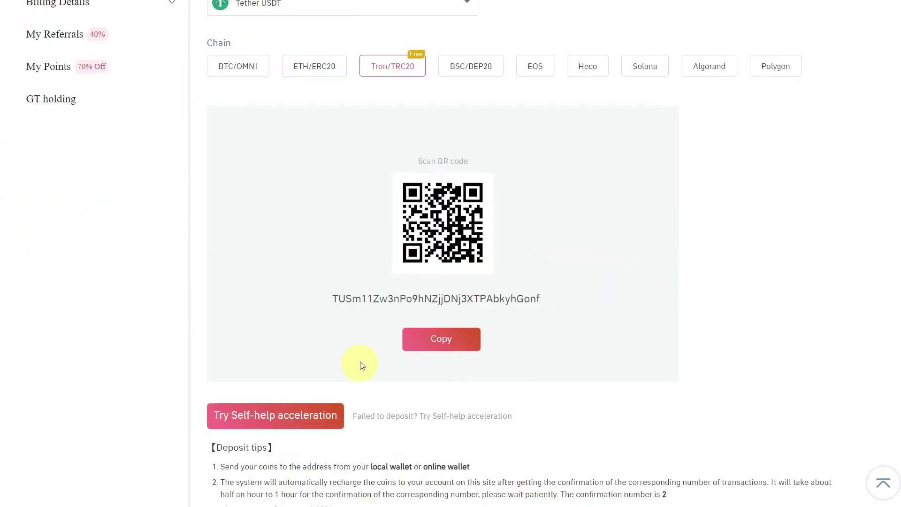
left_click(458, 347)
scroll(363, 271, "up", 3)
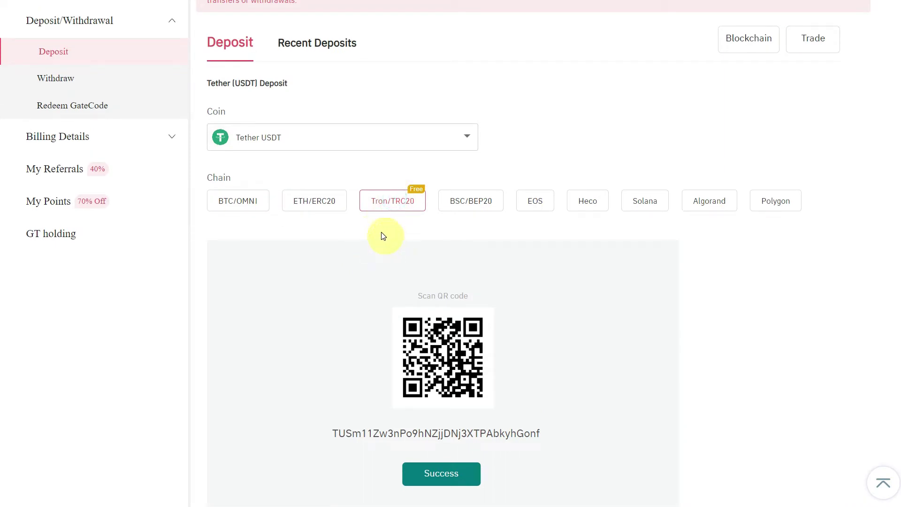
left_click(472, 200)
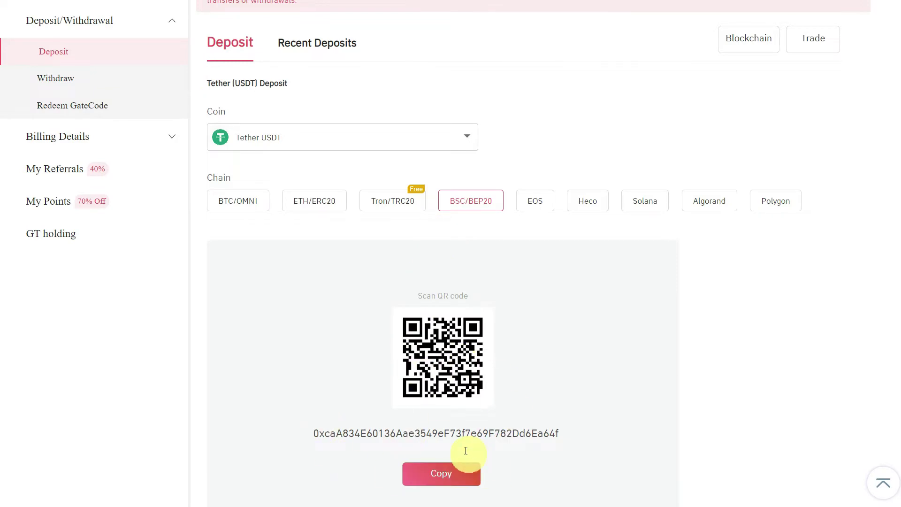
left_click(383, 201)
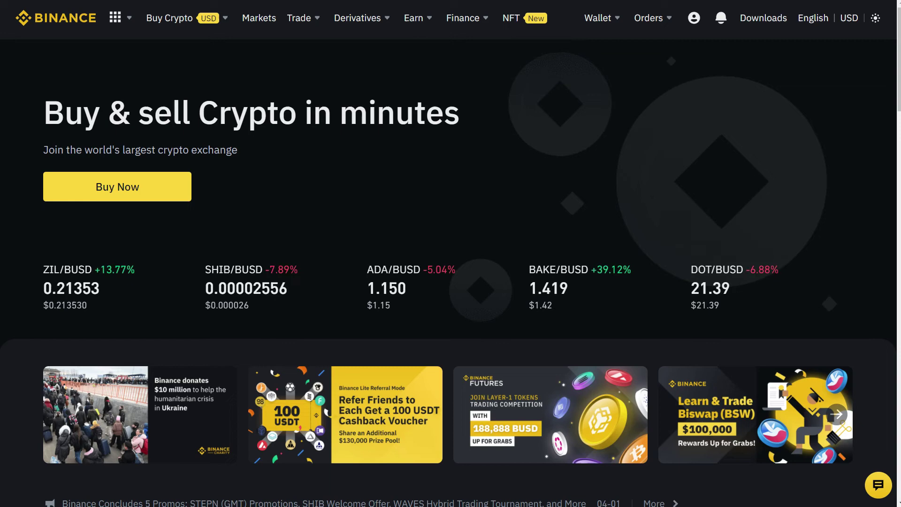
- Go to Binance's Wallet Overview, open Fiat and Spot, and start a USDT withdrawal
mouse_move(608, 19)
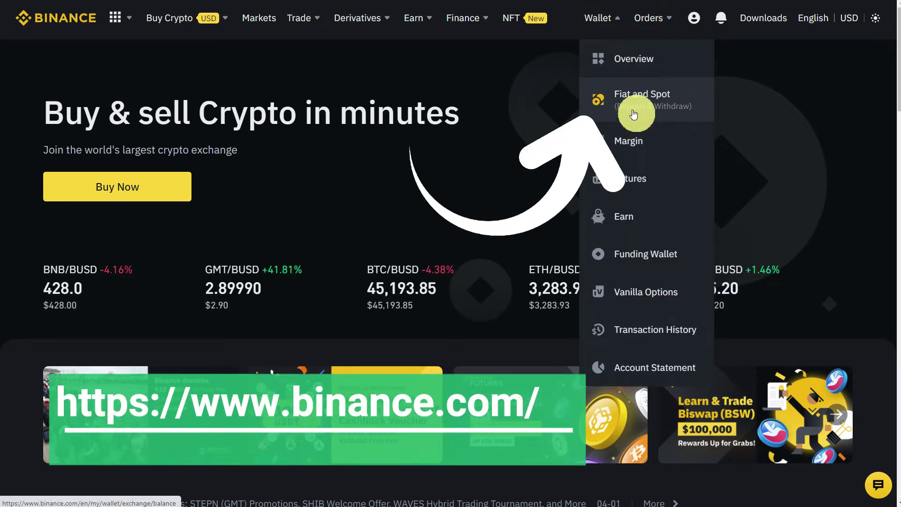
left_click(625, 67)
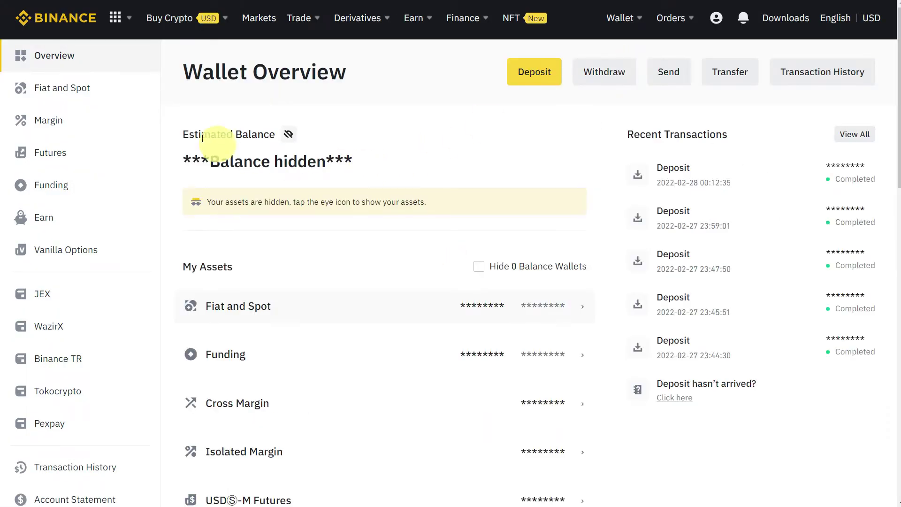
left_click(60, 87)
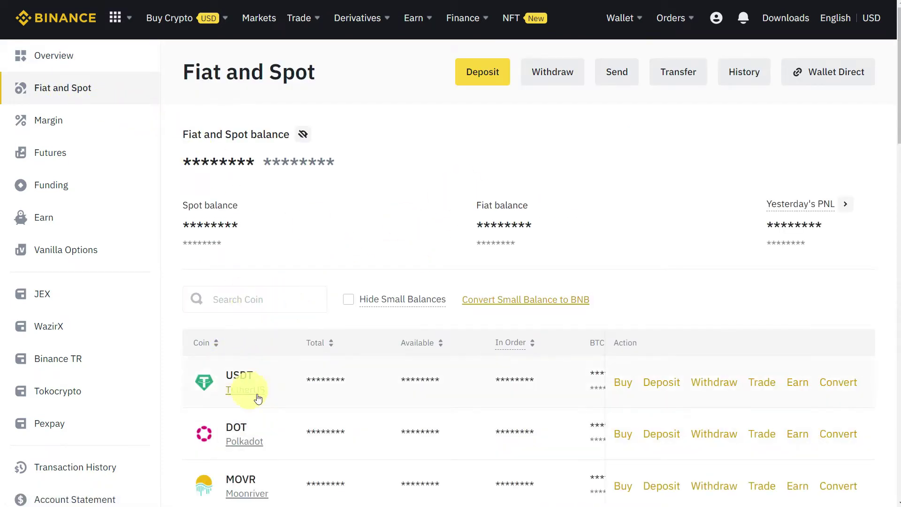
left_click(723, 384)
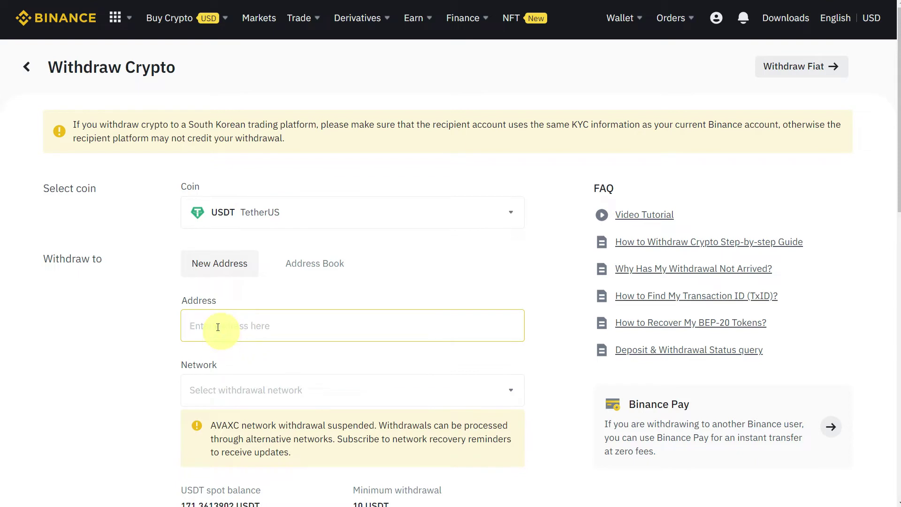
- Paste the copied Gate.io deposit address into the withdrawal address field
left_click(218, 327)
key("ctrl+v")
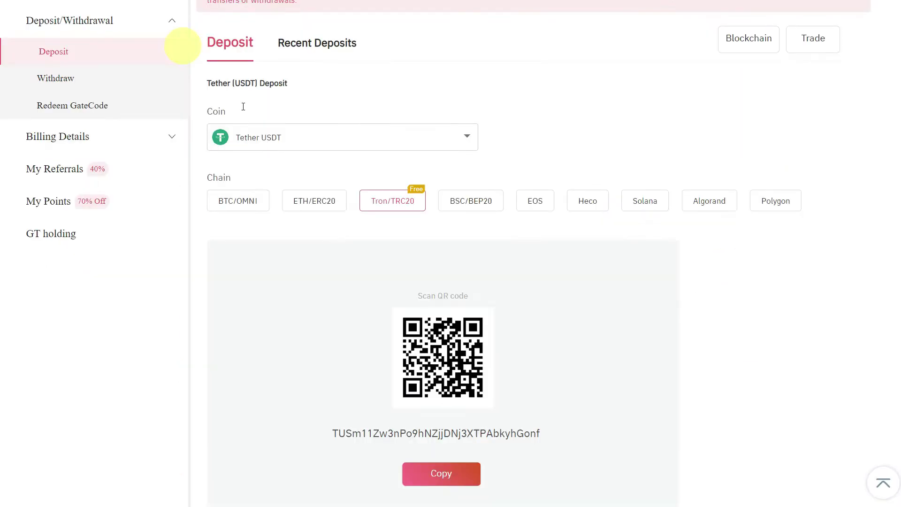
left_click(446, 137)
left_click(674, 390)
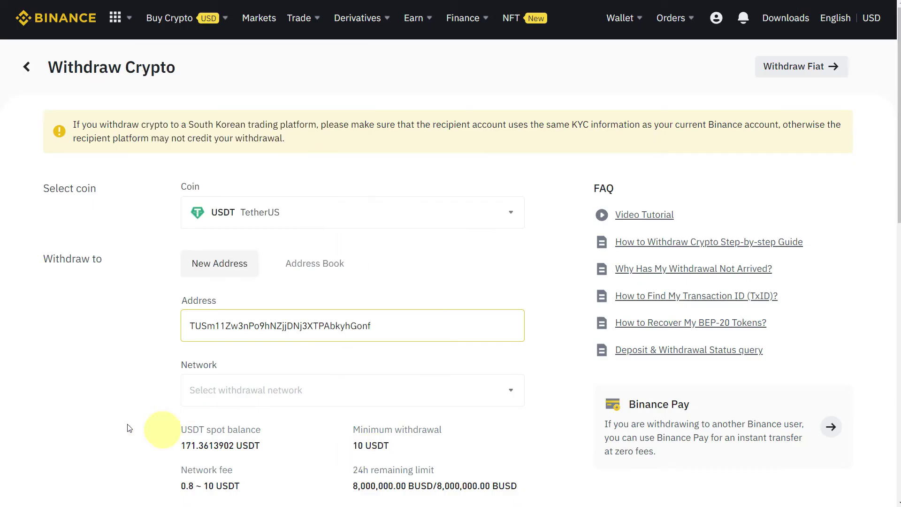
- Choose TRX Tron (TRC20) as the withdrawal network
scroll(89, 392, "down", 1)
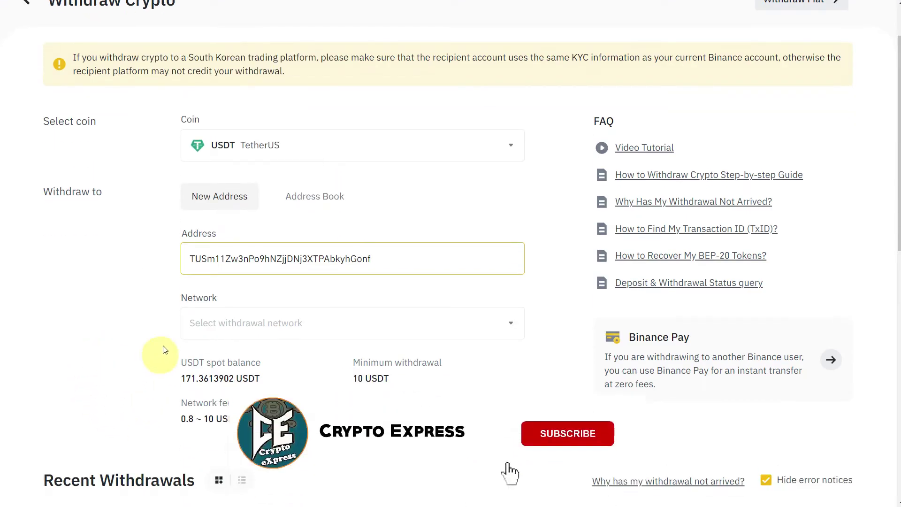
left_click(300, 325)
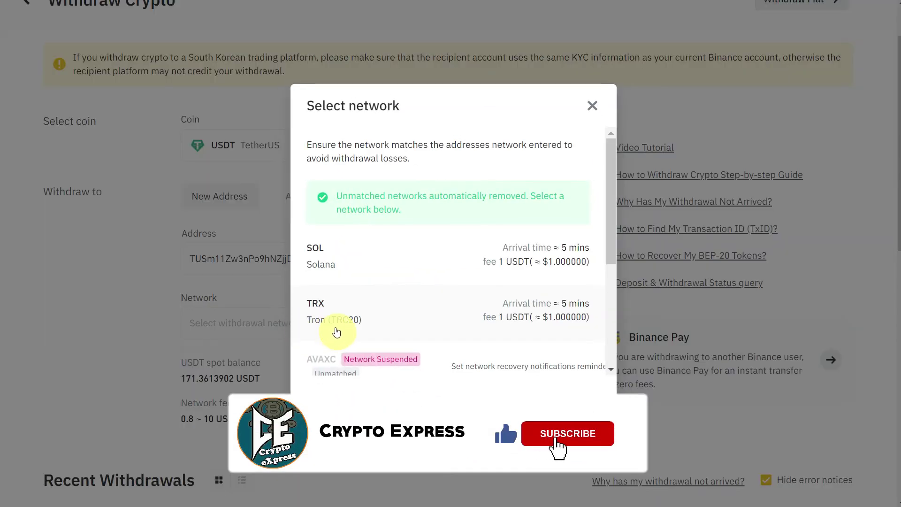
scroll(409, 316, "down", 1)
scroll(409, 316, "down", 2)
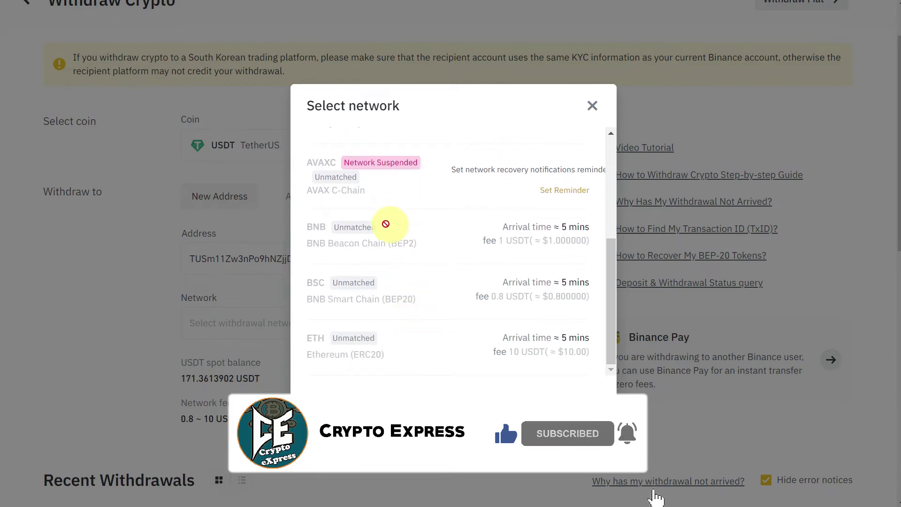
scroll(430, 332, "up", 3)
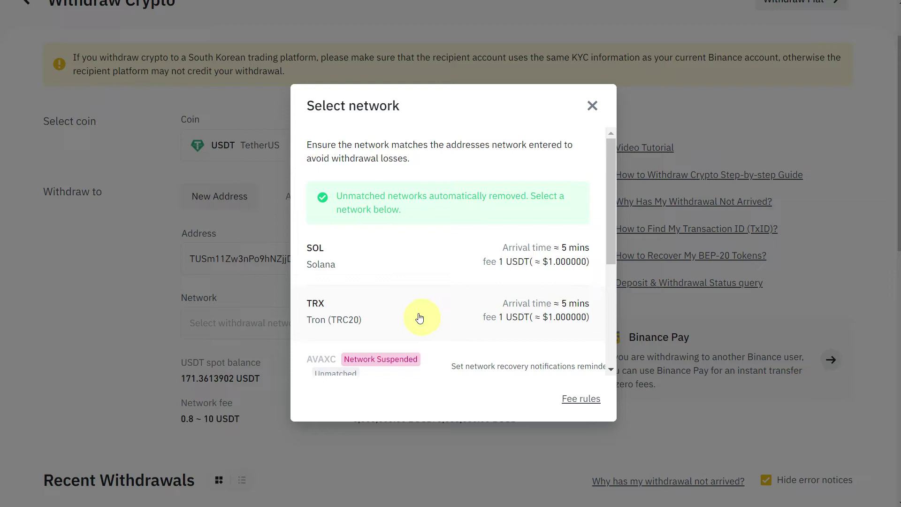
scroll(389, 317, "down", 3)
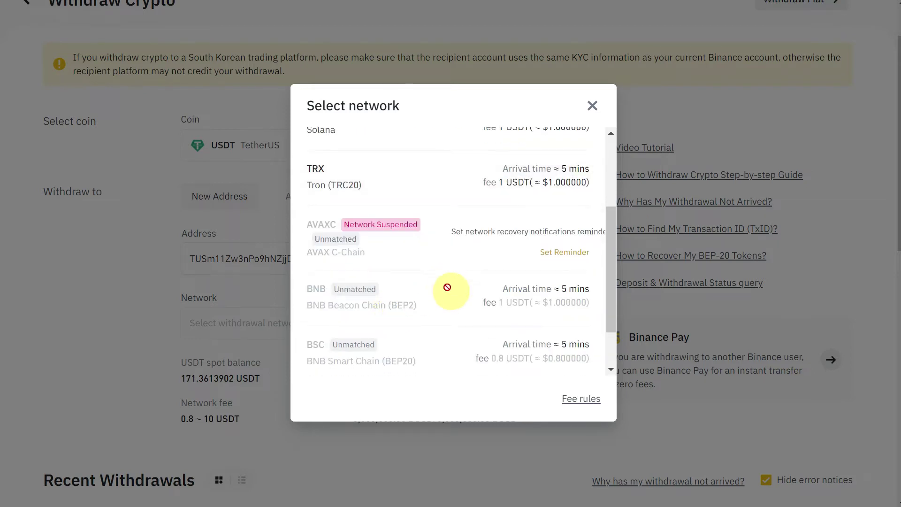
scroll(448, 287, "down", 1)
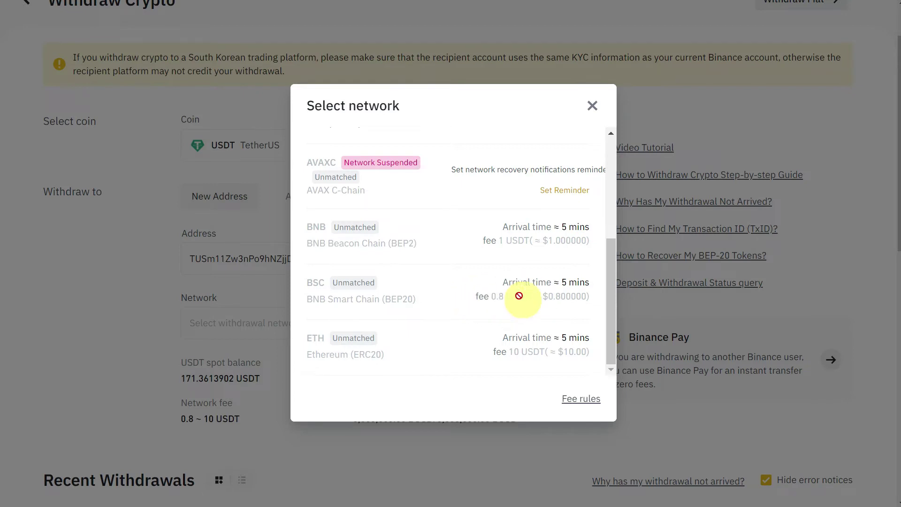
scroll(519, 296, "up", 5)
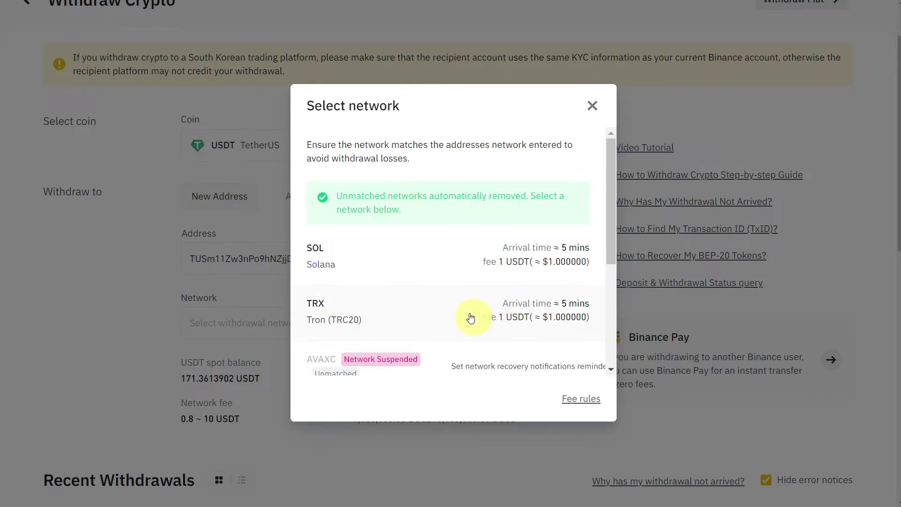
left_click(405, 310)
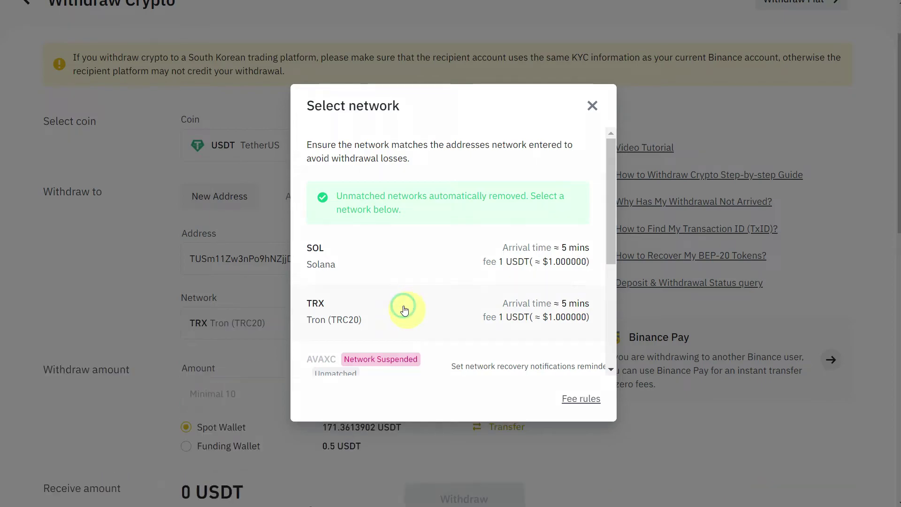
- Enter 100 USDT as the withdrawal amount and submit the withdrawal
scroll(169, 312, "down", 2)
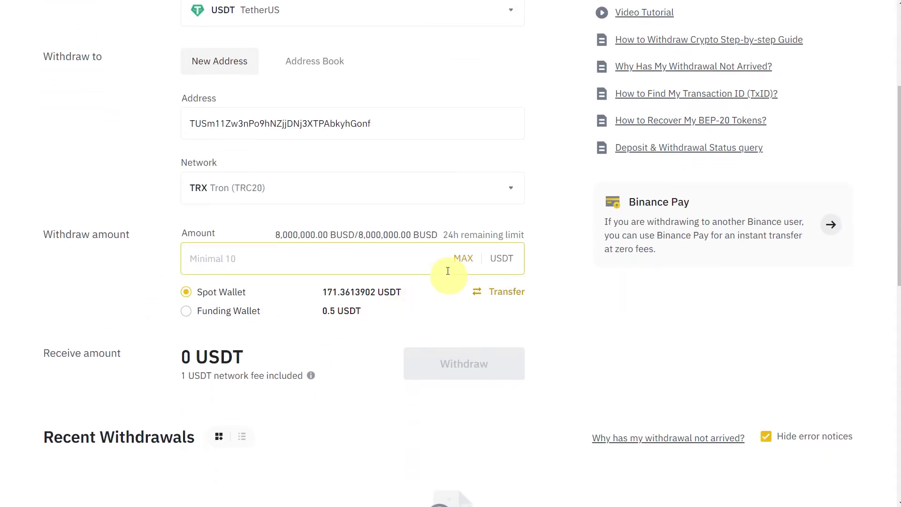
left_click(378, 261)
type("100")
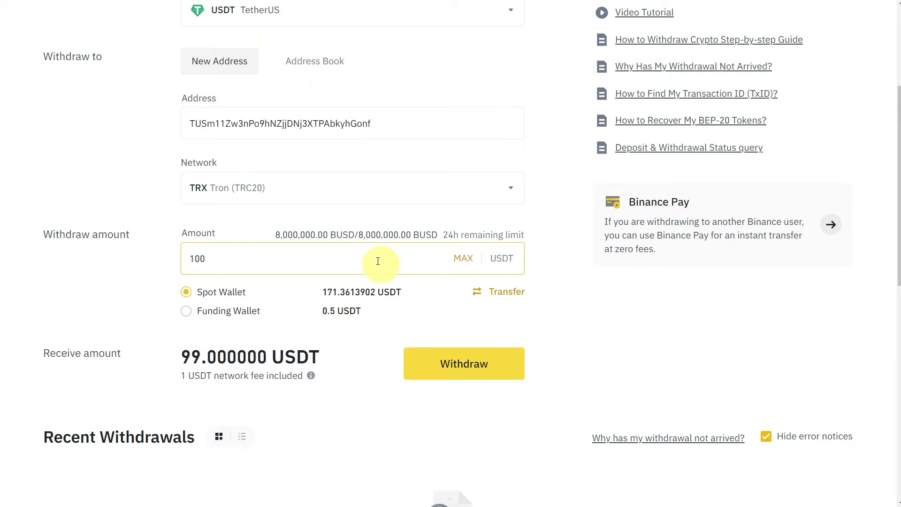
scroll(133, 285, "down", 1)
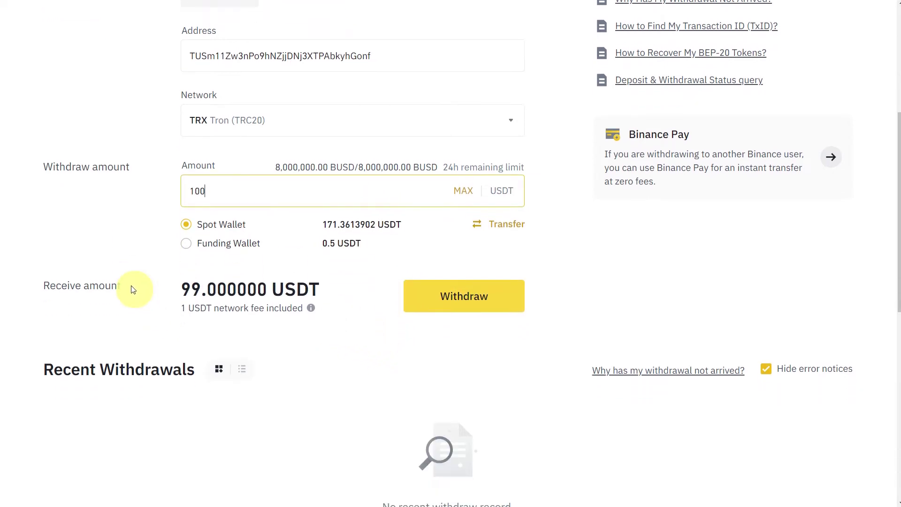
left_click(474, 303)
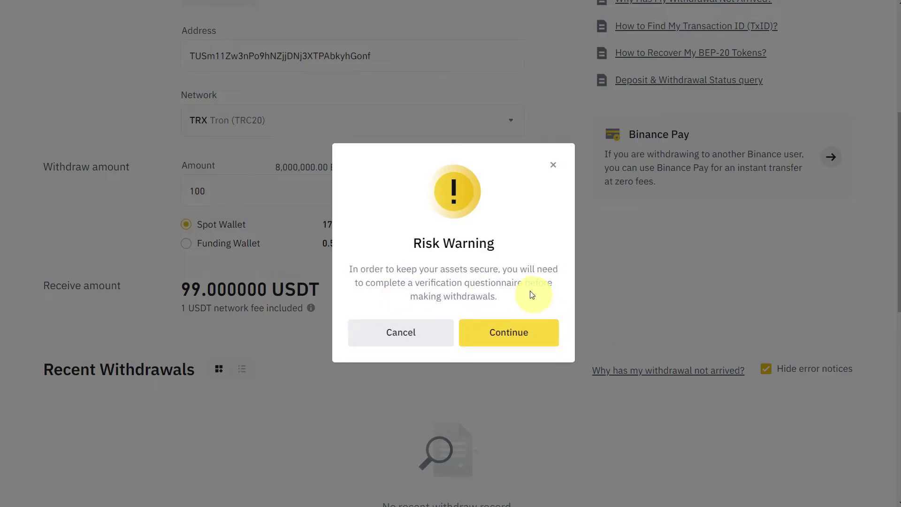
- Answer the three security questions B, C, B and accept the risk disclaimer statements
left_click(504, 344)
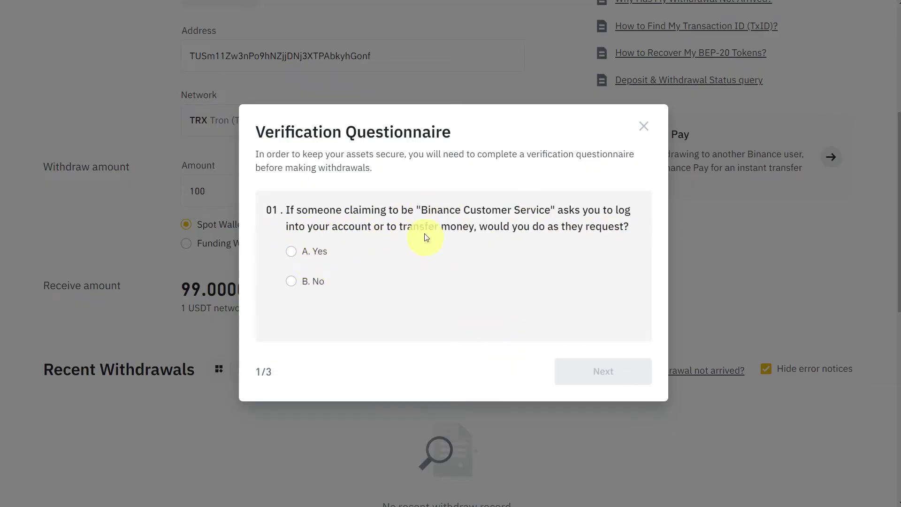
left_click(299, 285)
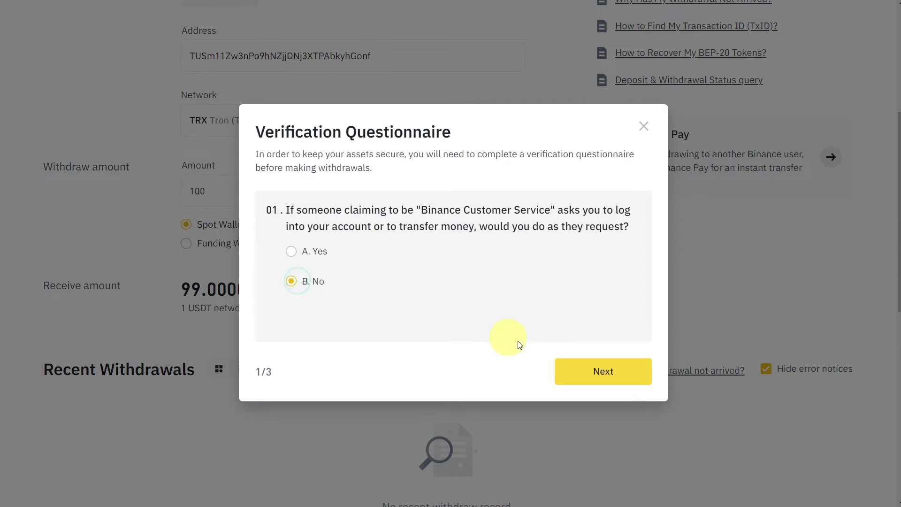
left_click(628, 376)
left_click(291, 329)
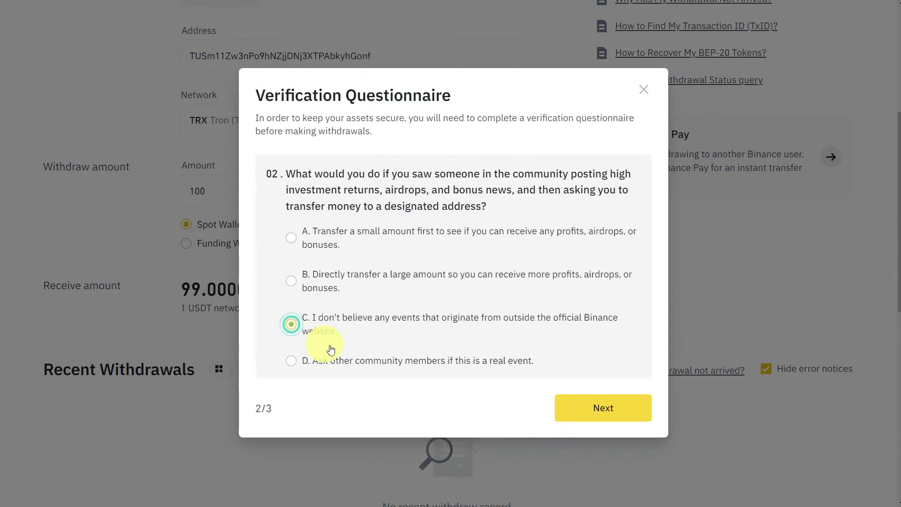
left_click(615, 412)
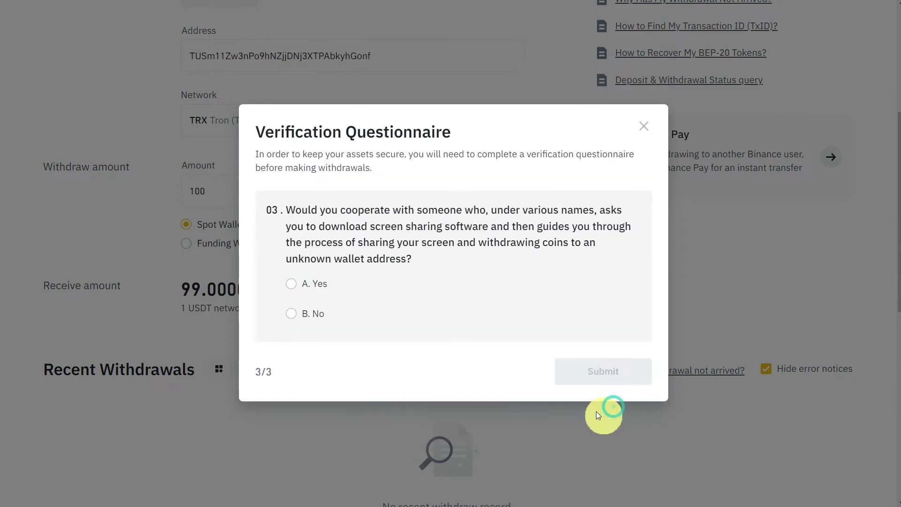
left_click(299, 316)
left_click(618, 374)
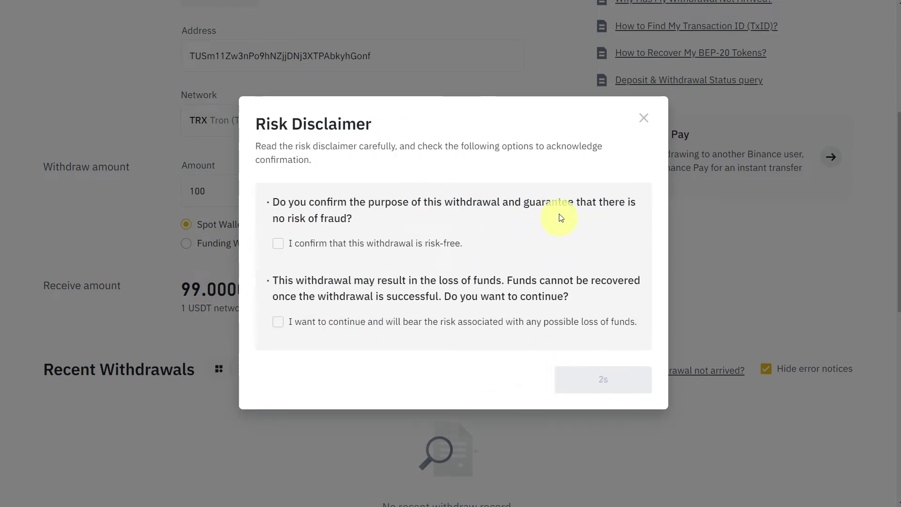
left_click(279, 323)
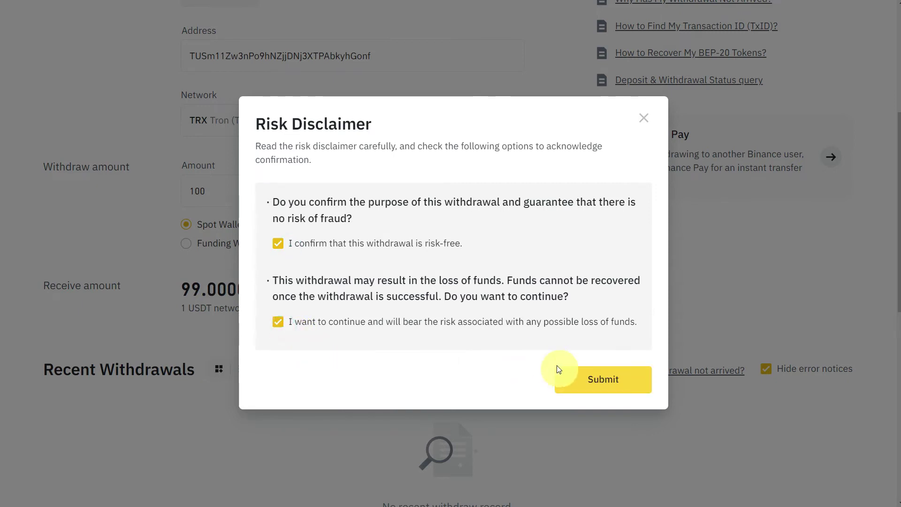
left_click(597, 380)
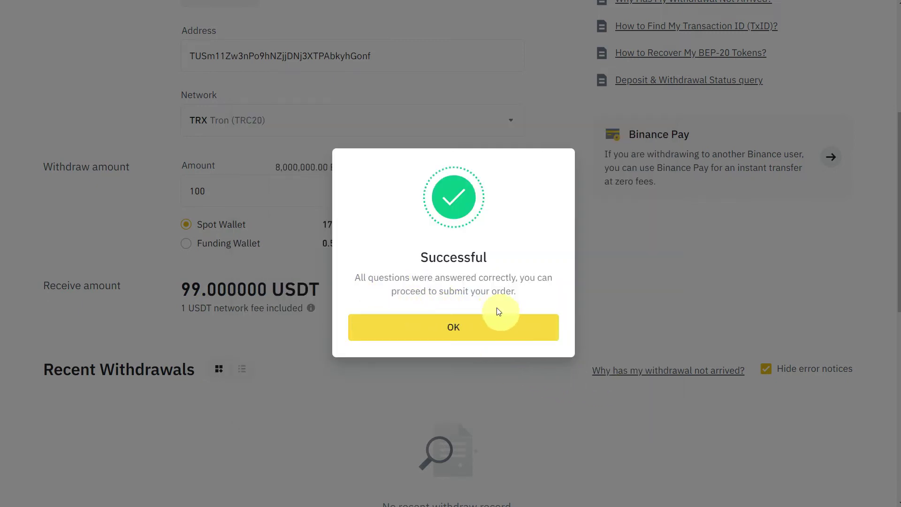
- Dismiss the questionnaire success message to reach the withdrawal confirmation summary
left_click(436, 324)
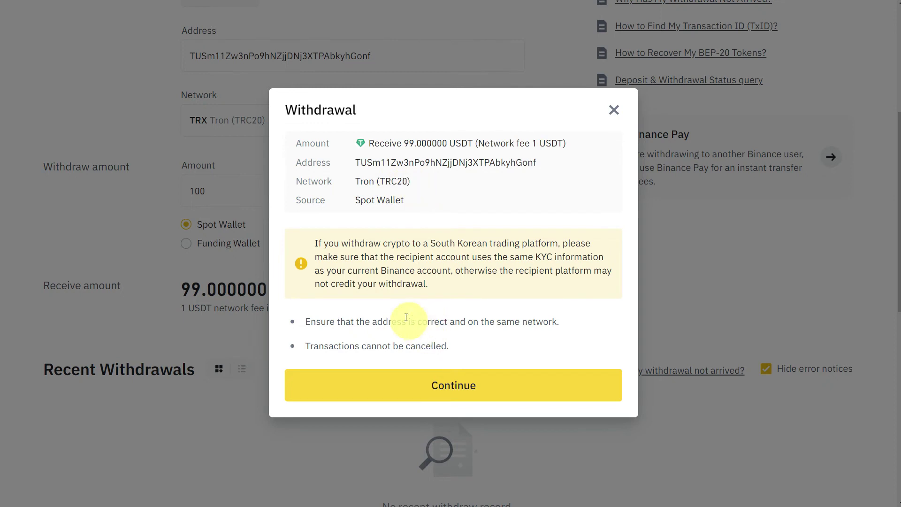
- Confirm the 99 USDT withdrawal and submit the email and authenticator verification codes
left_click(446, 394)
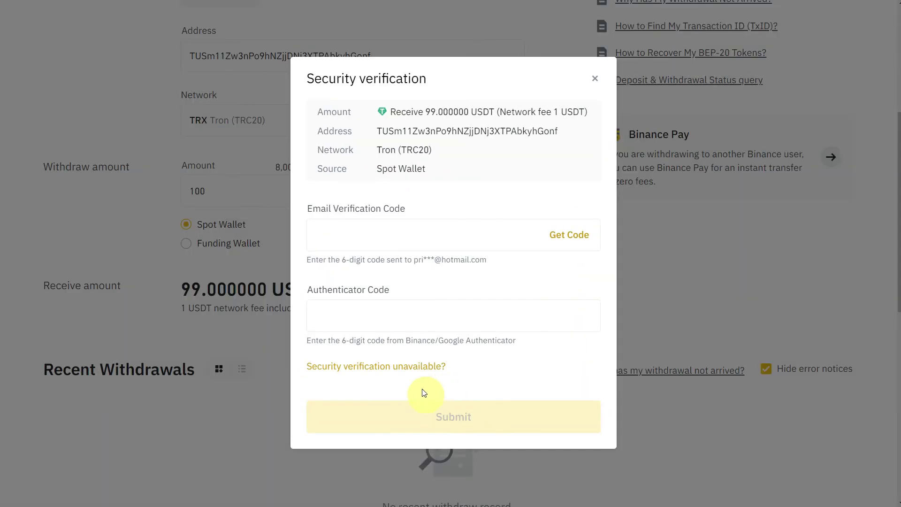
left_click(572, 238)
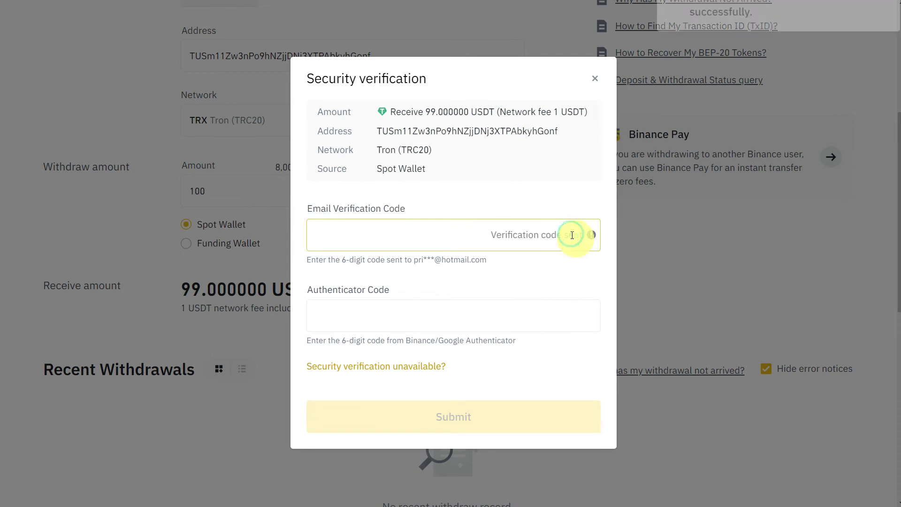
key("ctrl+v")
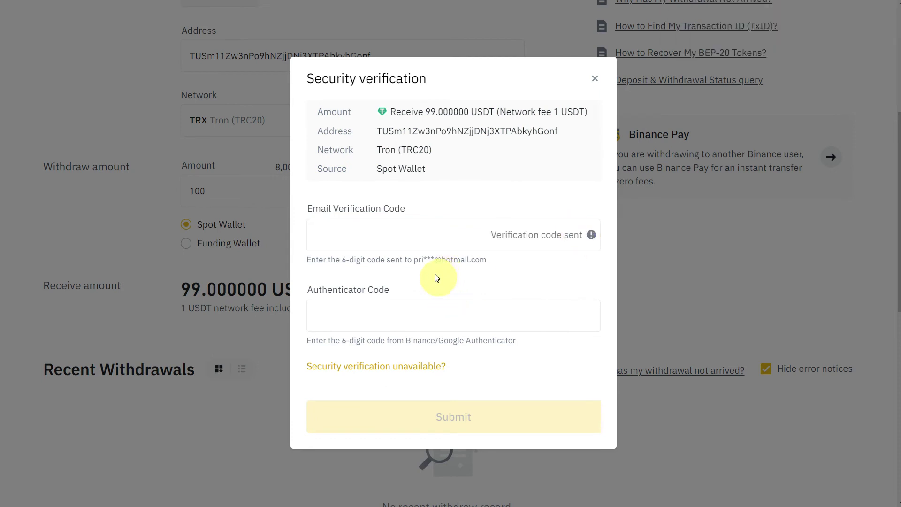
left_click(358, 316)
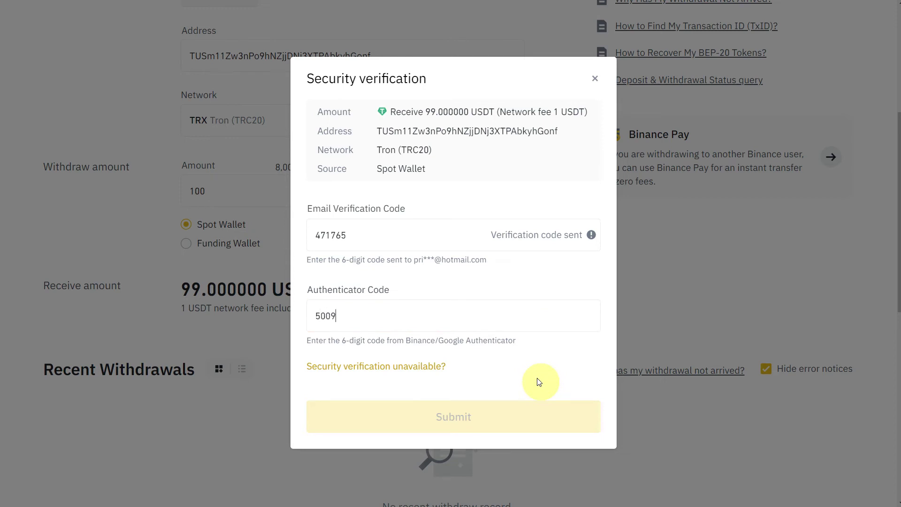
type("92")
left_click(518, 419)
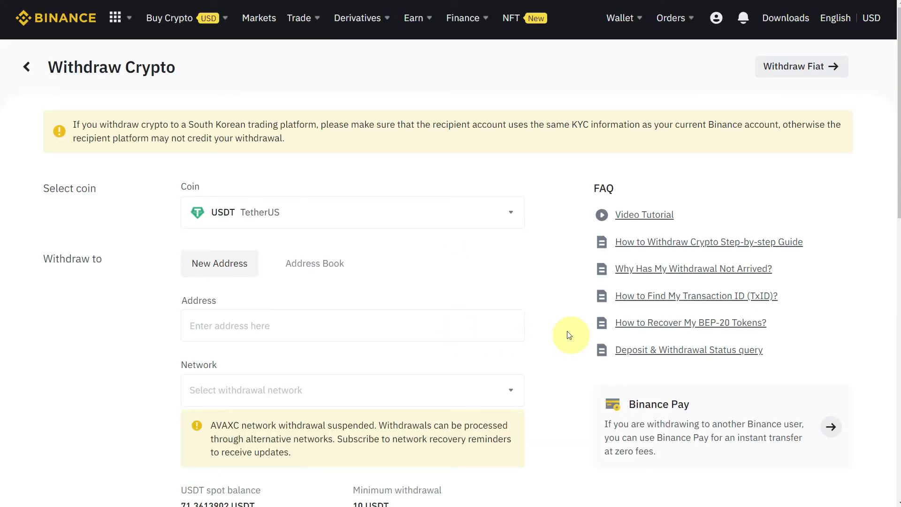
- Reload Withdraw Crypto with F5 and scroll to Recent Withdrawals showing 99 USDT Completed
scroll(568, 333, "down", 3)
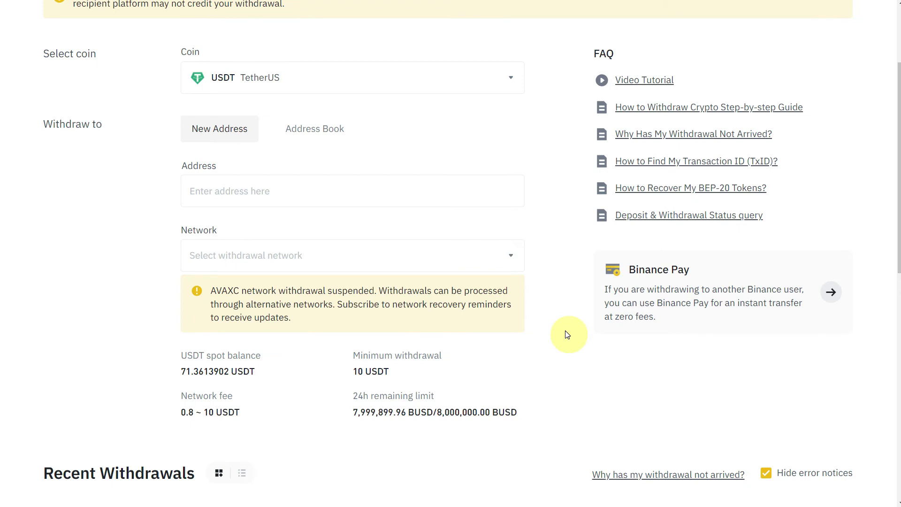
scroll(568, 334, "down", 4)
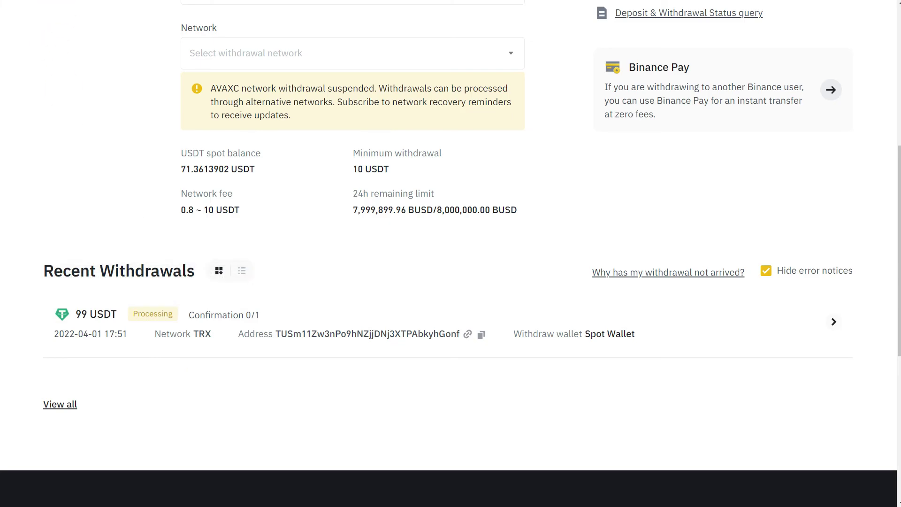
key("F5")
scroll(143, 338, "down", 7)
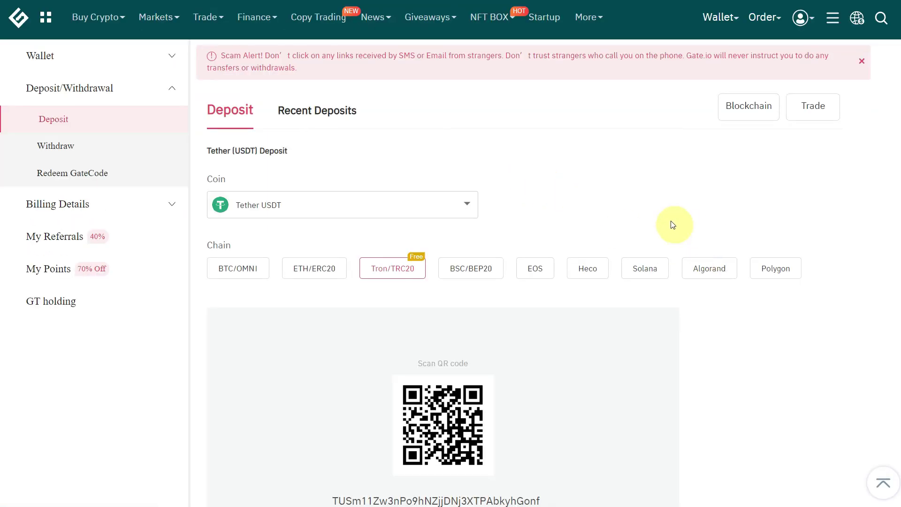
- Scroll down Gate.io's USDT Deposit page to the records showing the 99 USDT TRC20 deposit completed
scroll(573, 191, "down", 6)
scroll(678, 235, "down", 6)
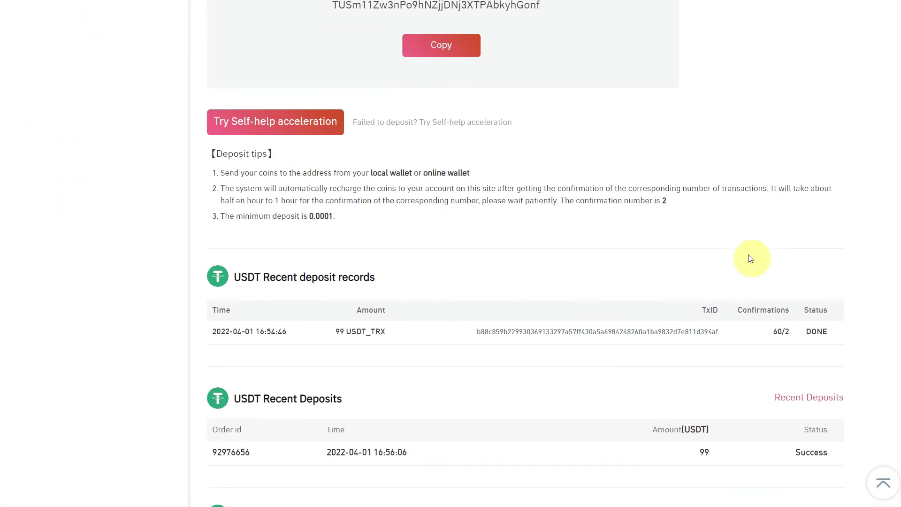